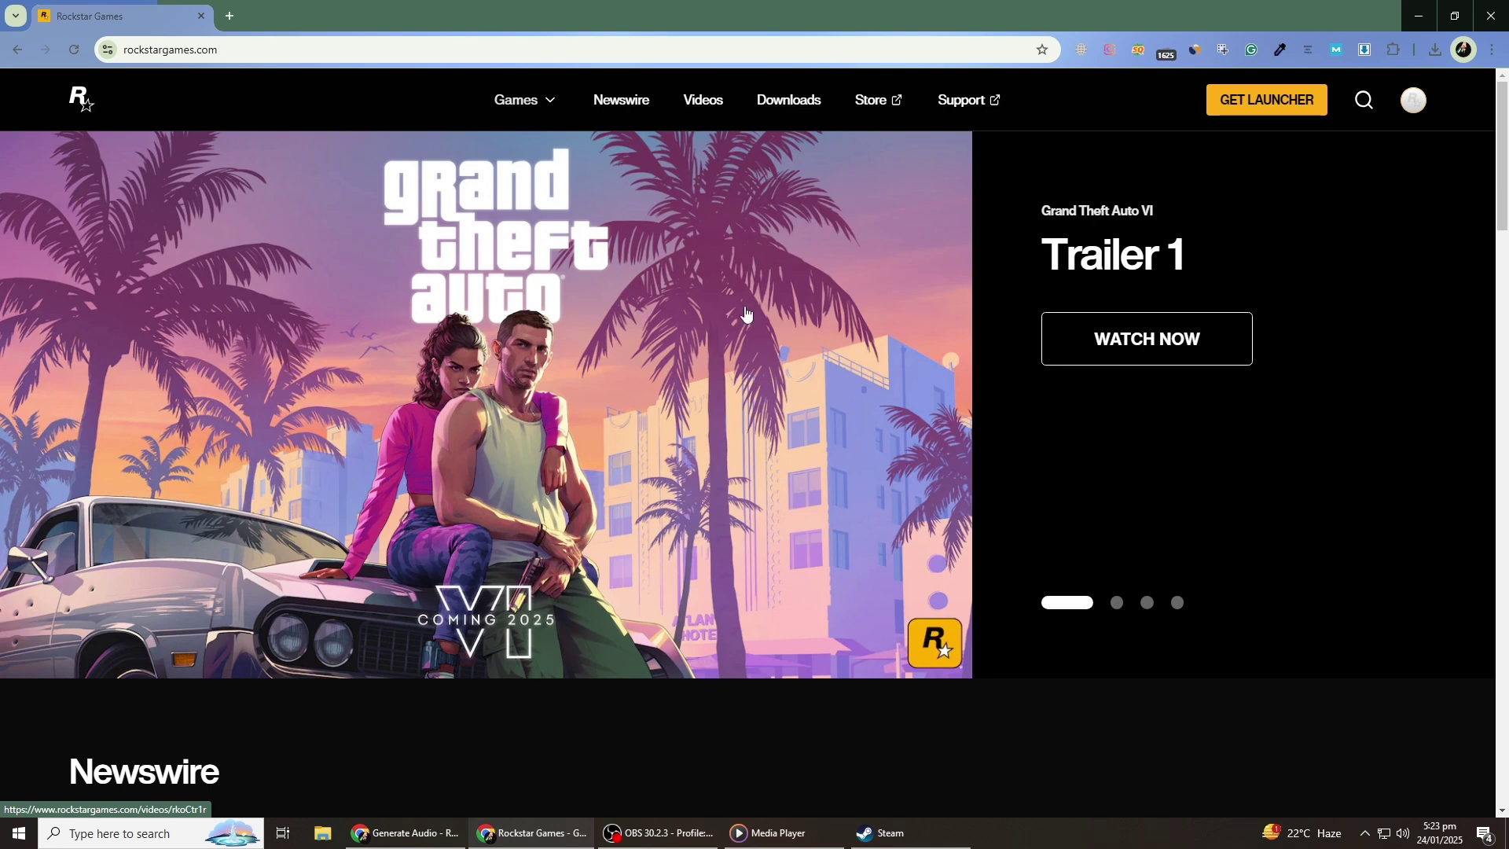
Step: Return from Steam to the Rockstar page and expand Account in the profile menu
{"action": "left_click", "coordinate": [180, 55]}
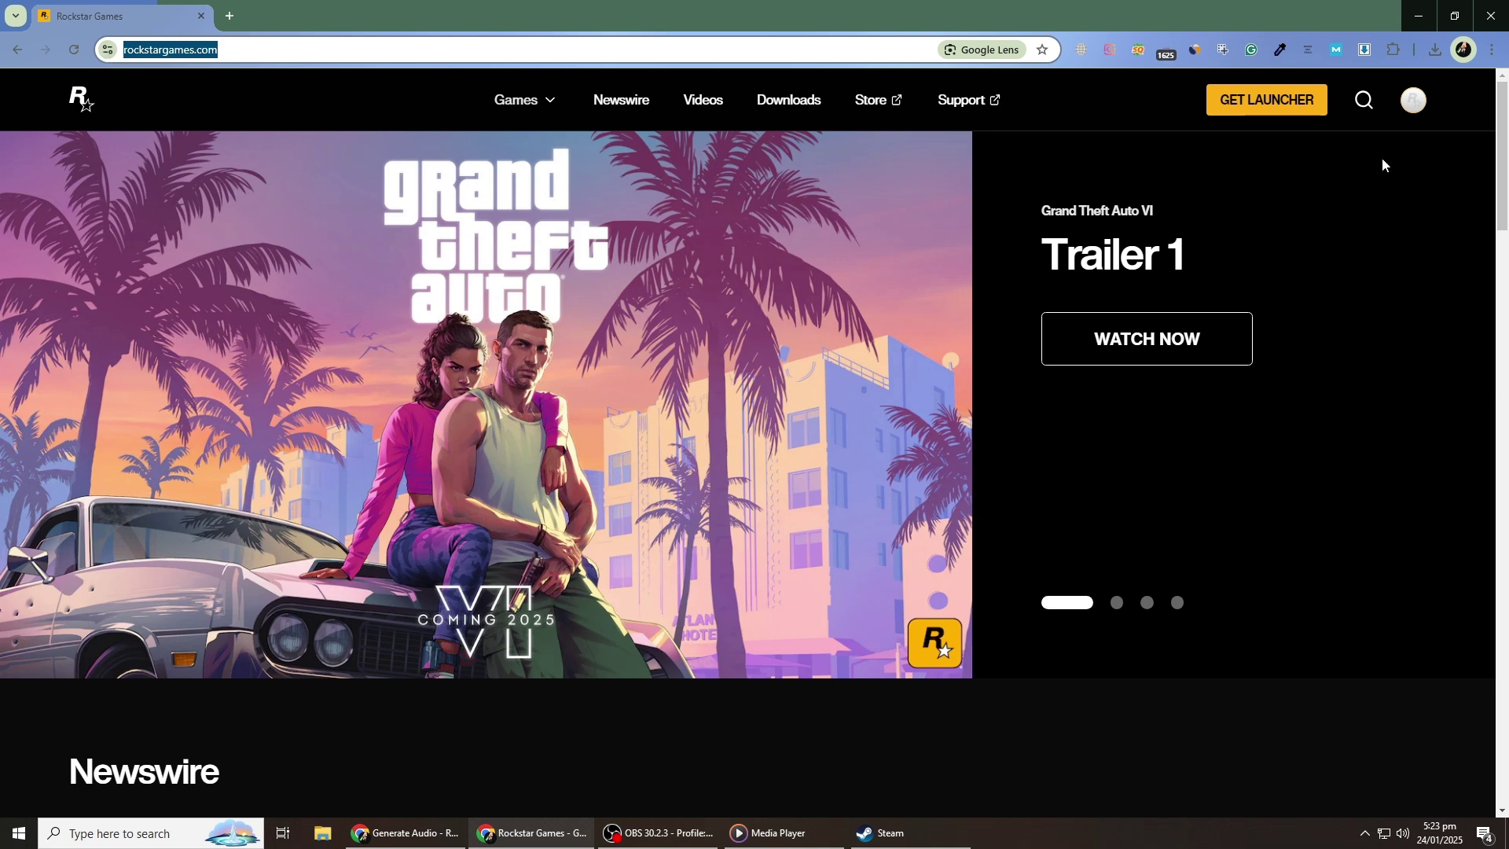
{"action": "left_click", "coordinate": [1289, 199]}
{"action": "left_click", "coordinate": [927, 835]}
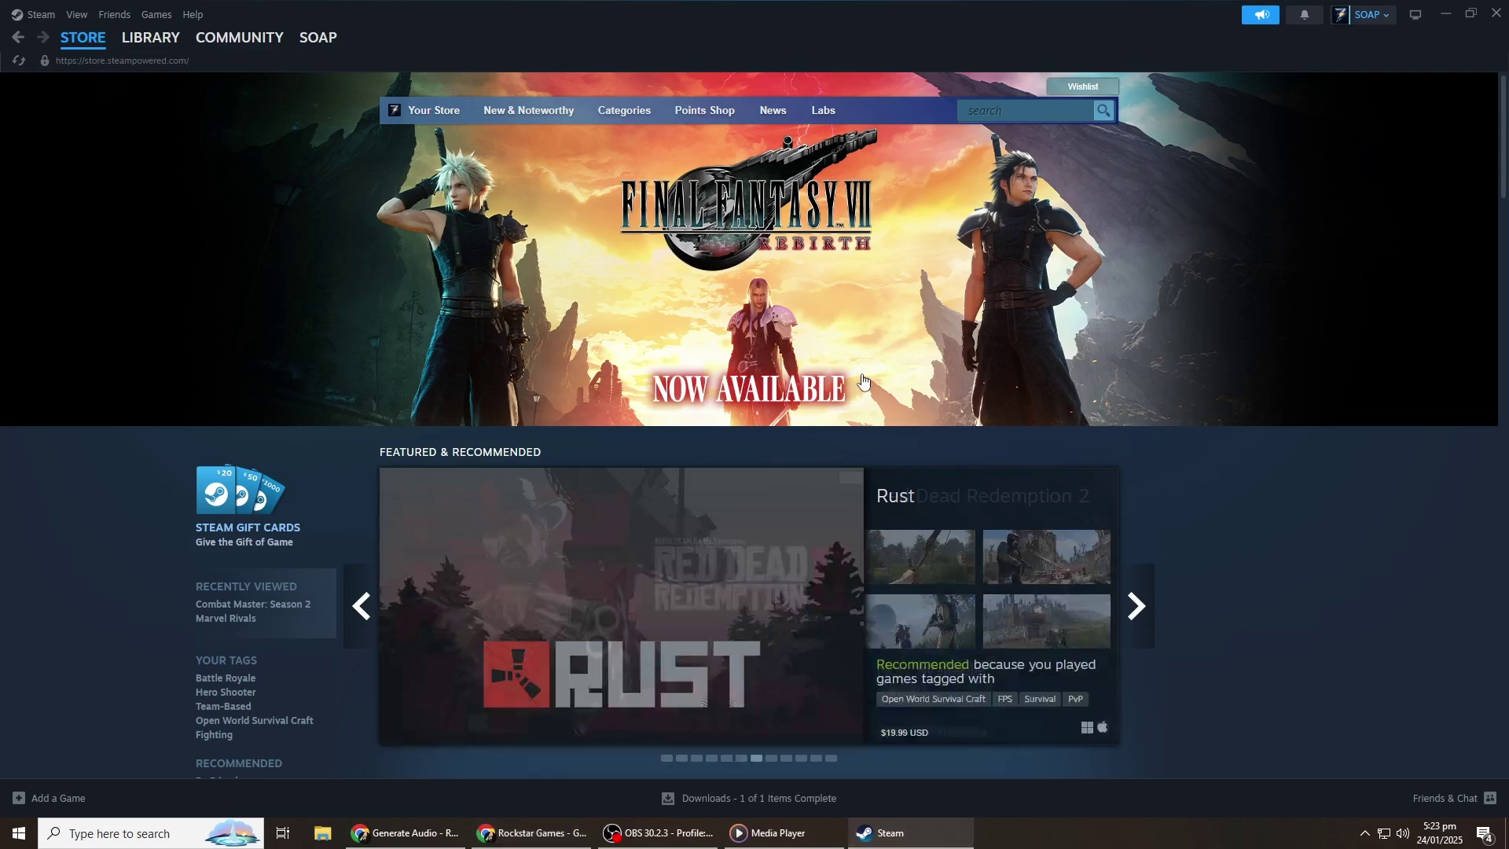
{"action": "left_click", "coordinate": [1436, 15]}
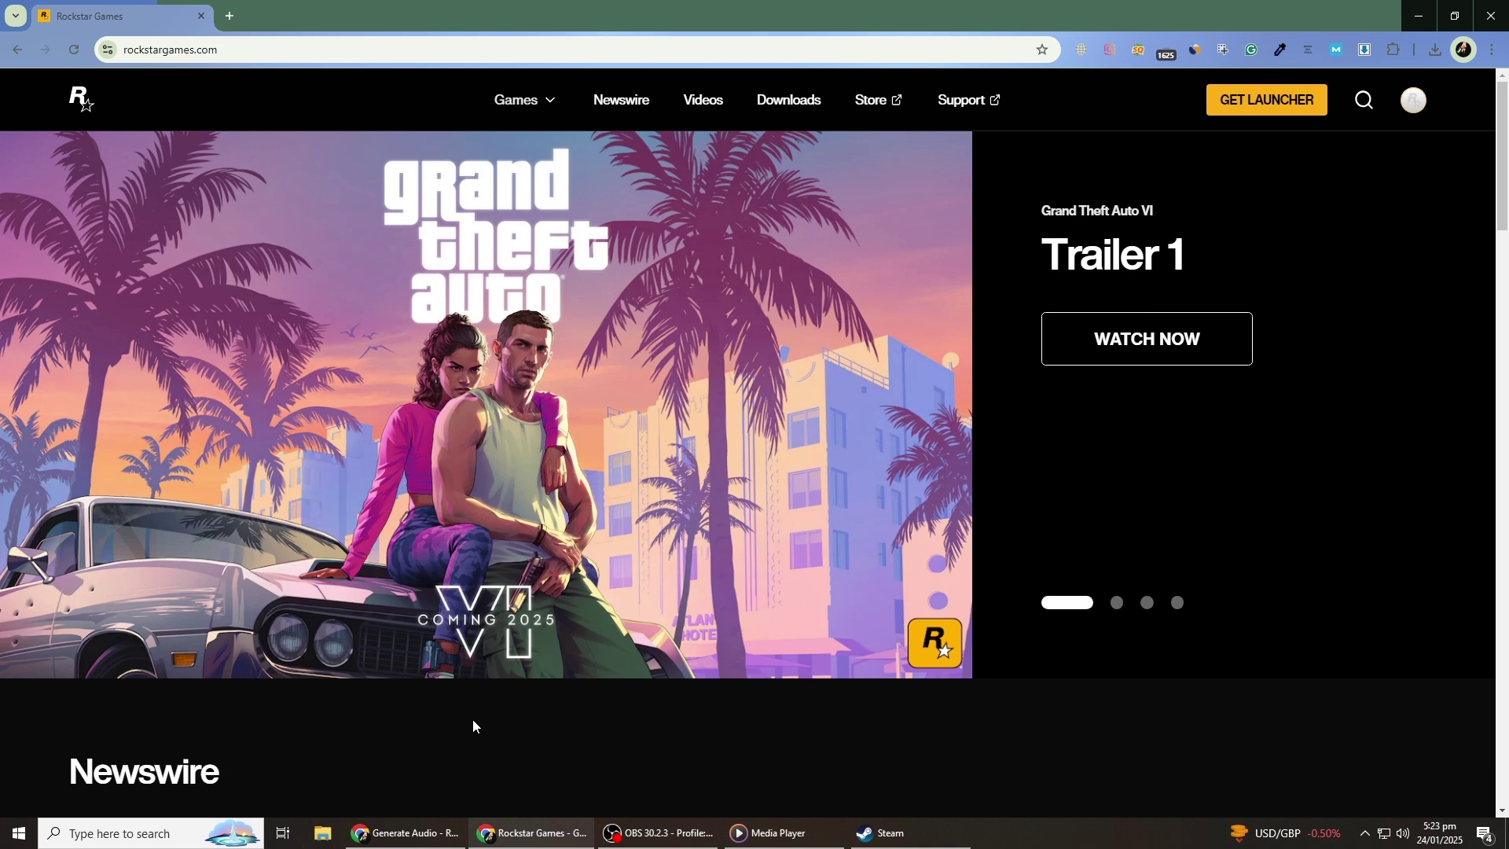
{"action": "left_click", "coordinate": [1414, 103]}
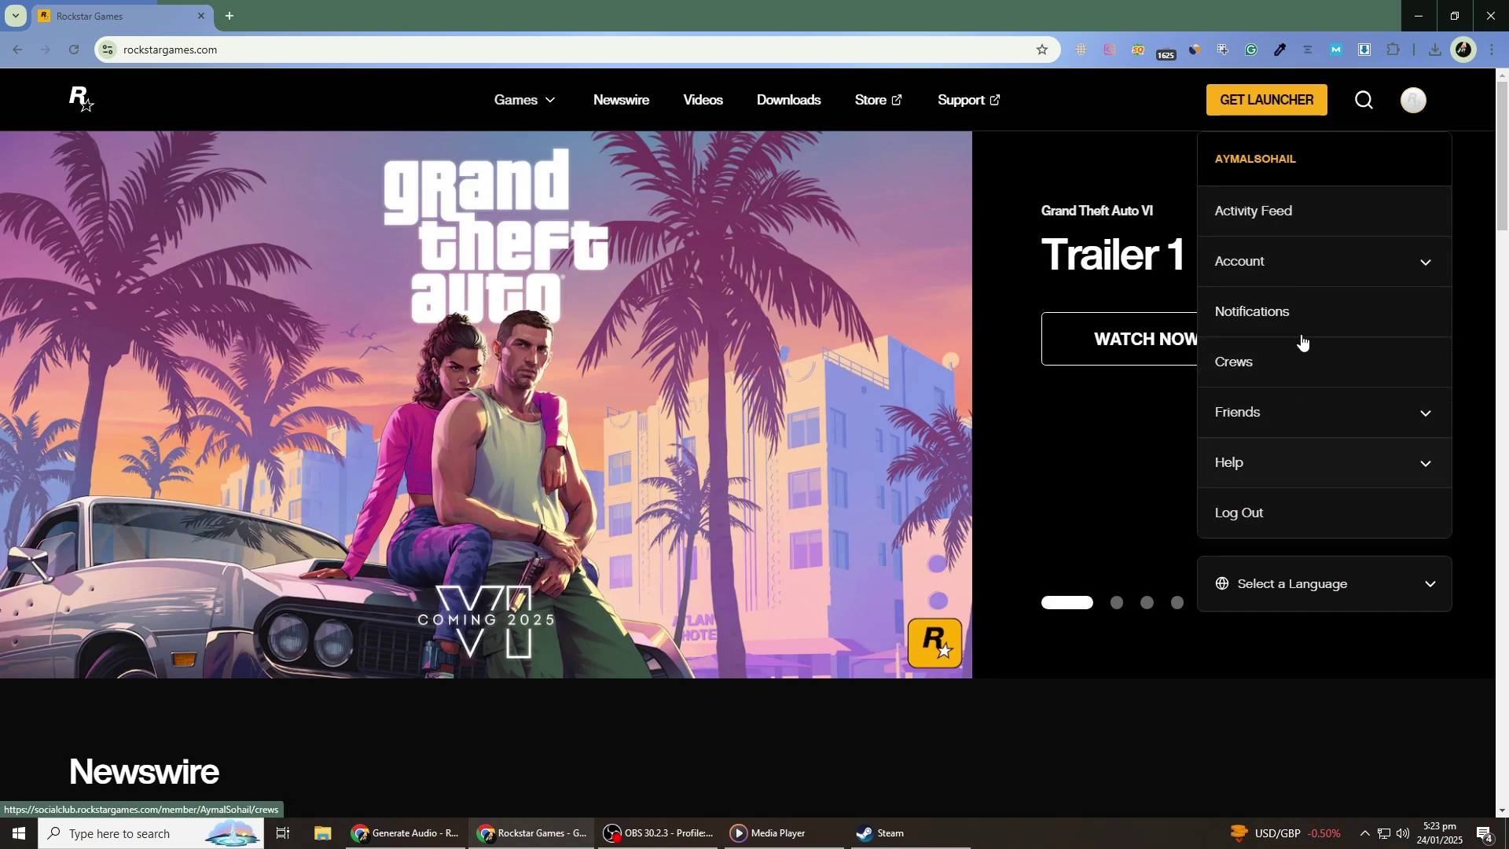
{"action": "left_click", "coordinate": [1325, 260]}
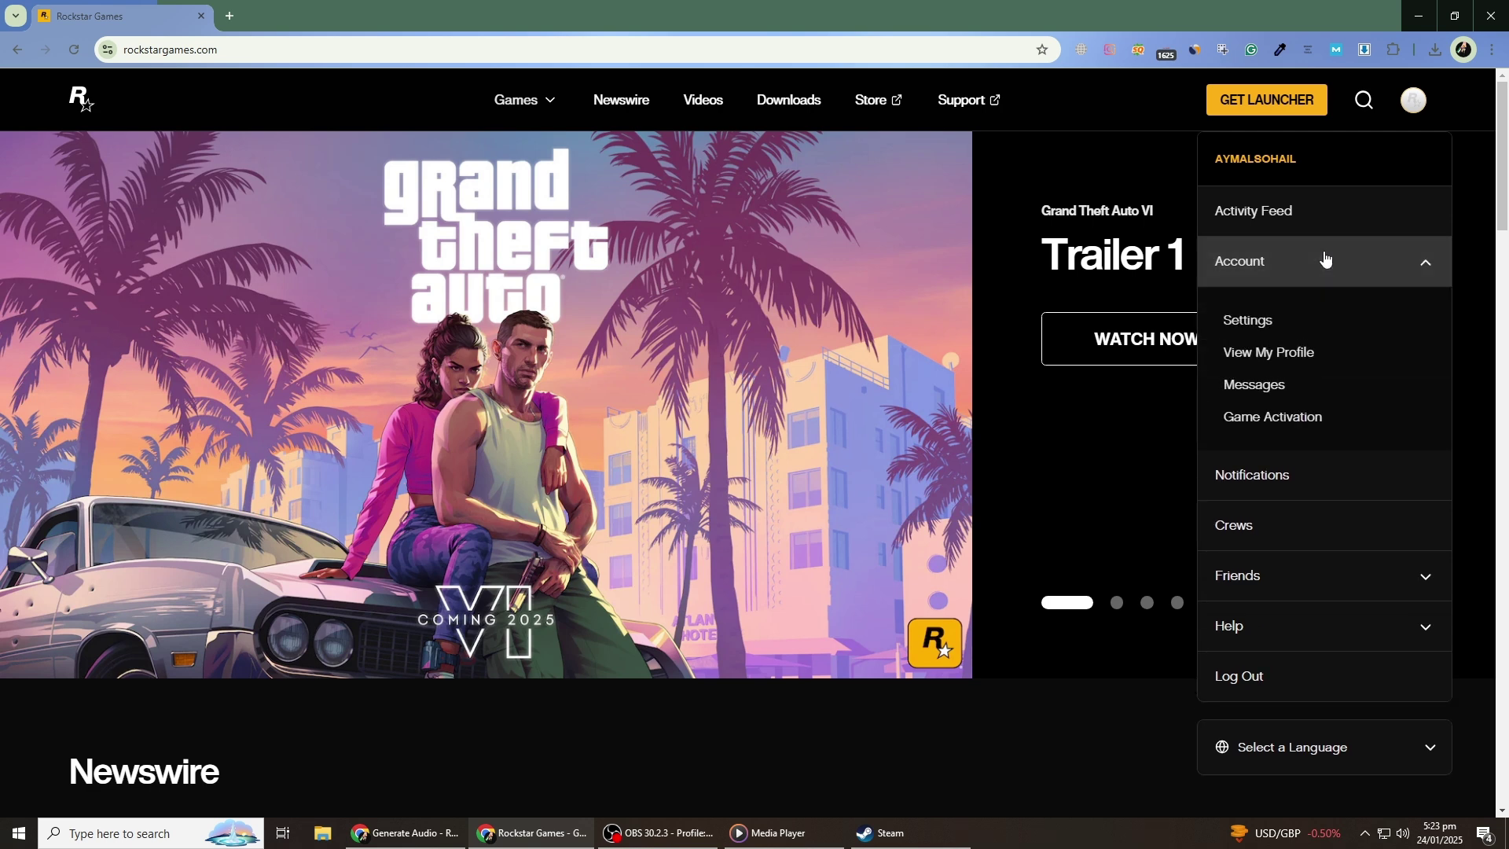
Step: Open account Settings and switch to the Linked Accounts tab
{"action": "left_click", "coordinate": [1289, 332]}
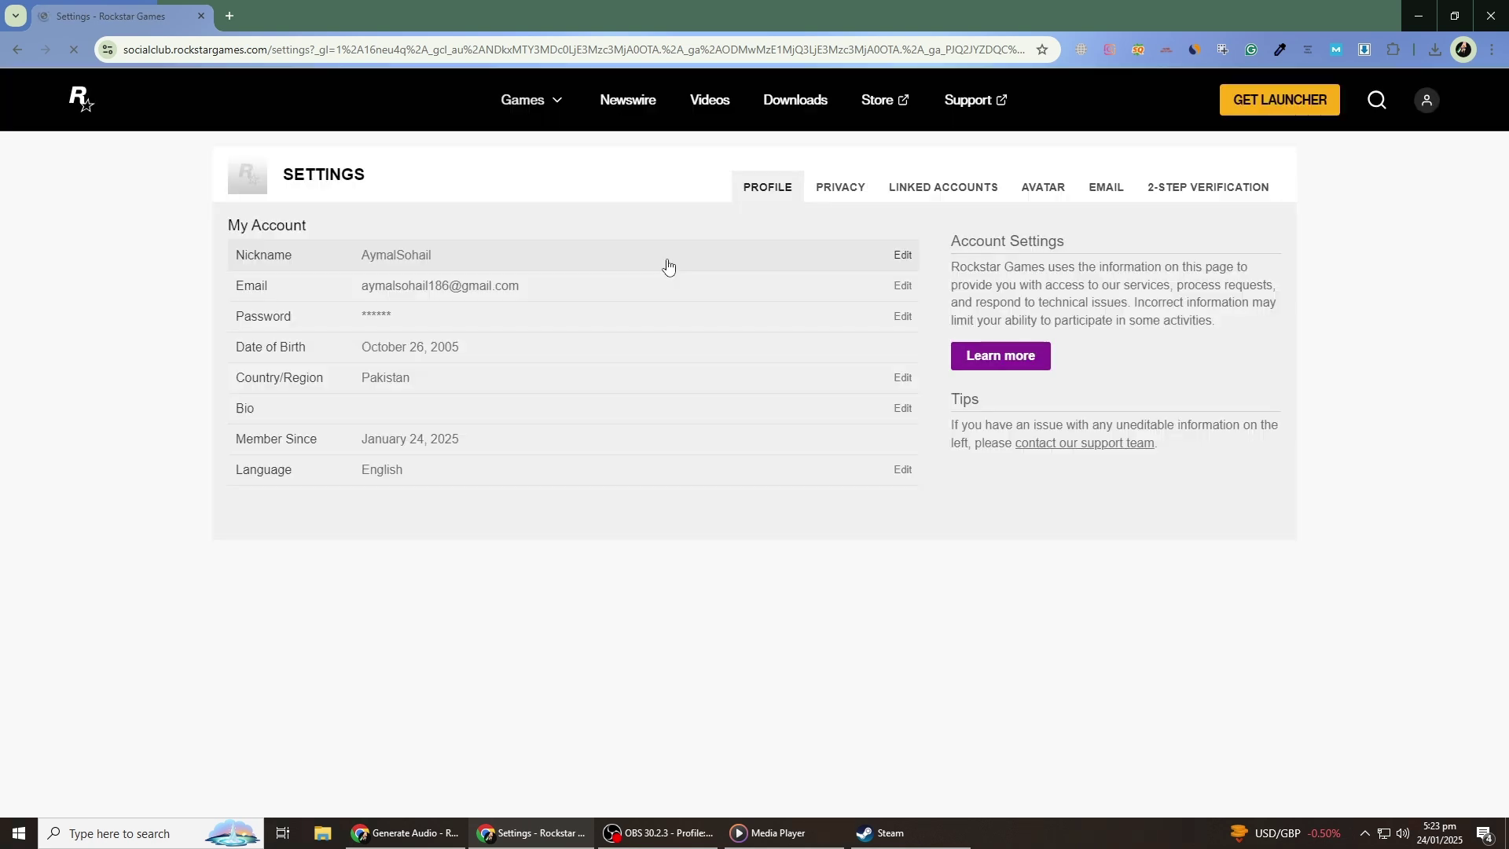
{"action": "left_click", "coordinate": [933, 196]}
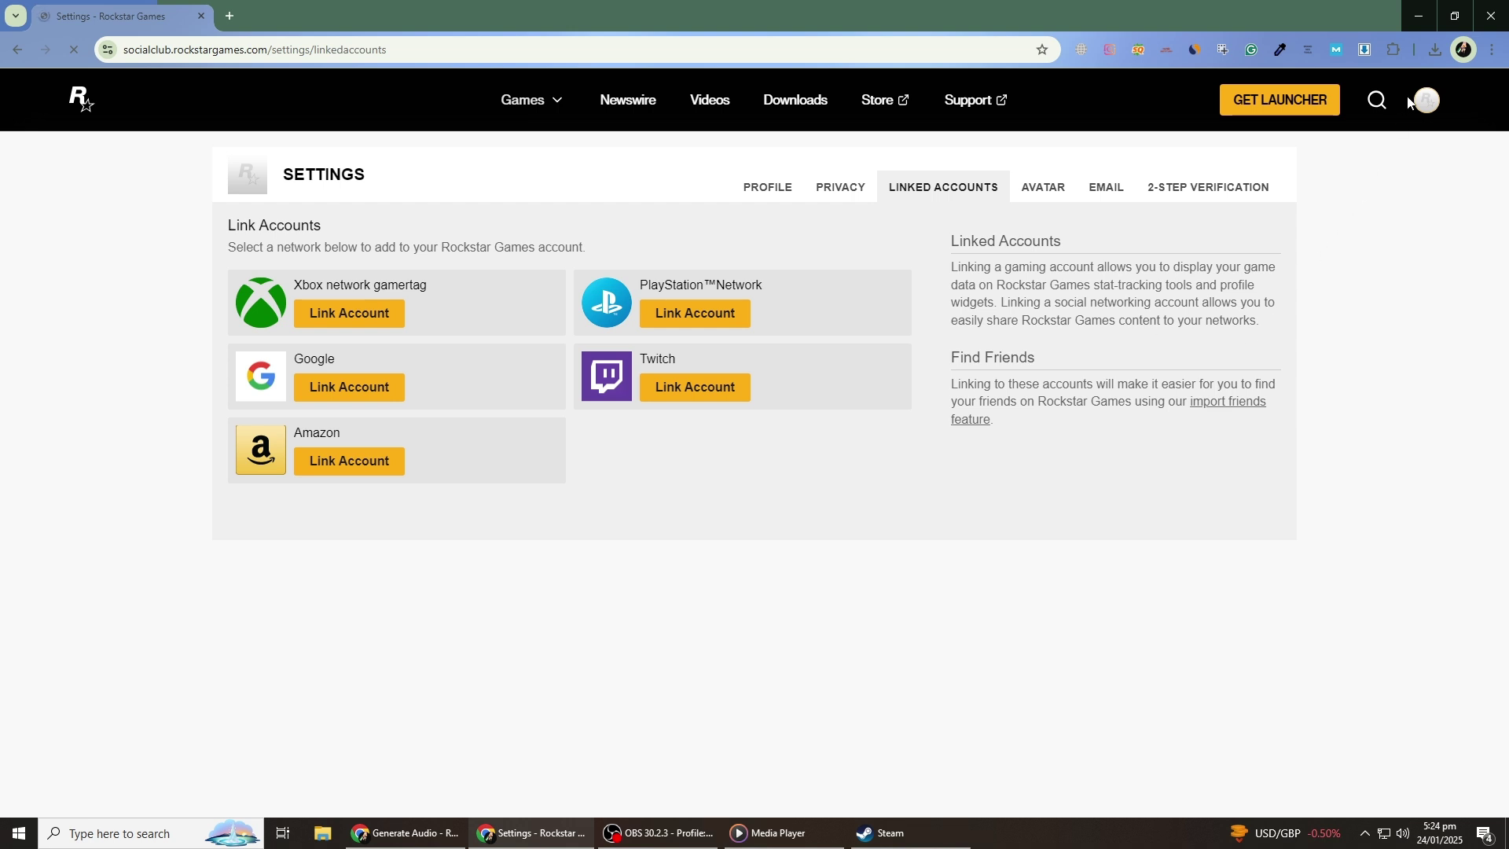
Step: Go to Rockstar Support through Help in the profile menu
{"action": "left_click", "coordinate": [1430, 104]}
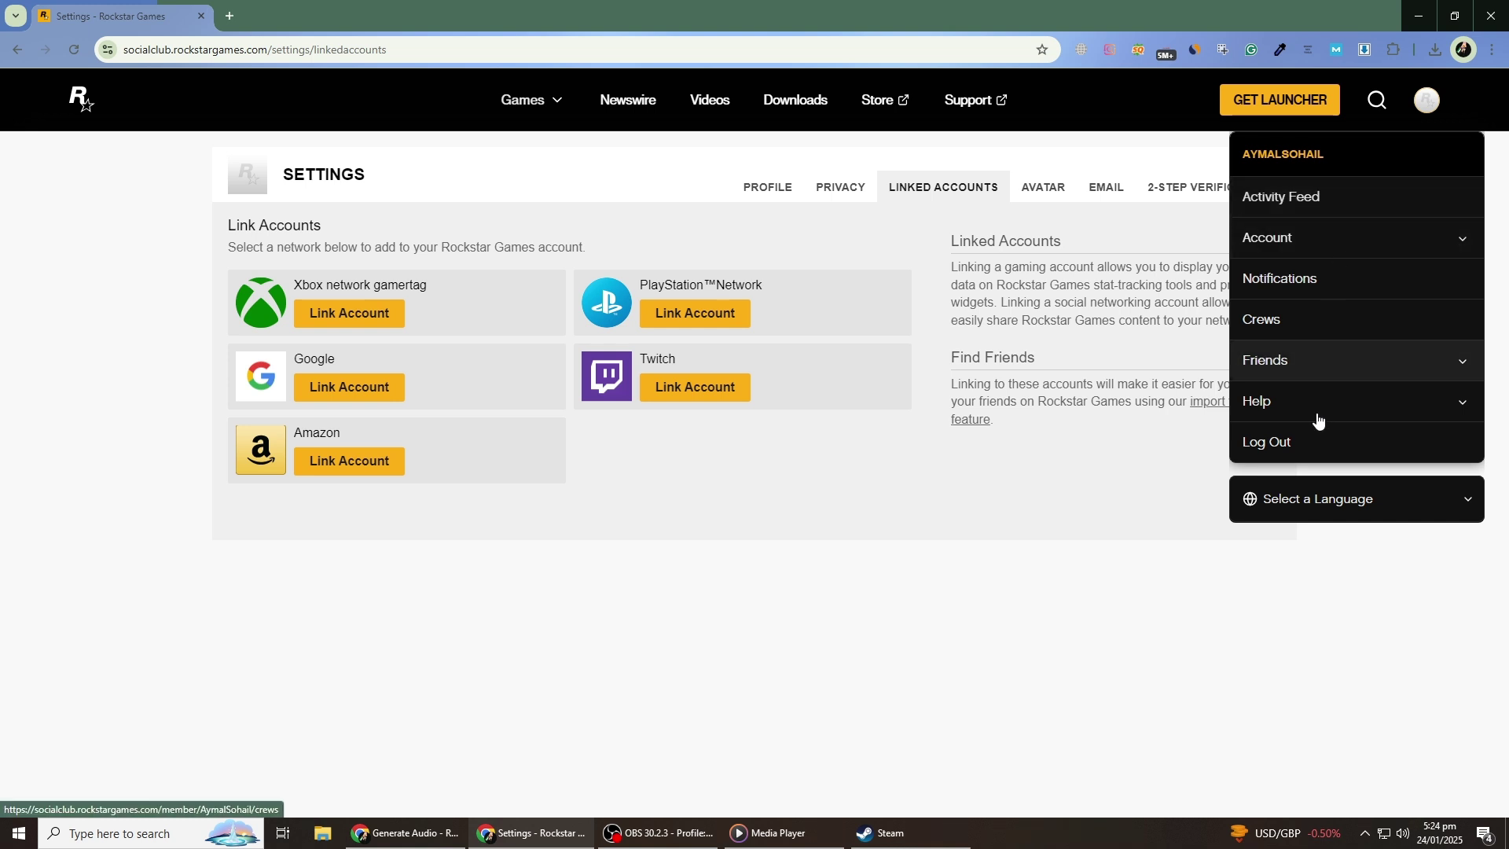
{"action": "left_click", "coordinate": [1458, 406]}
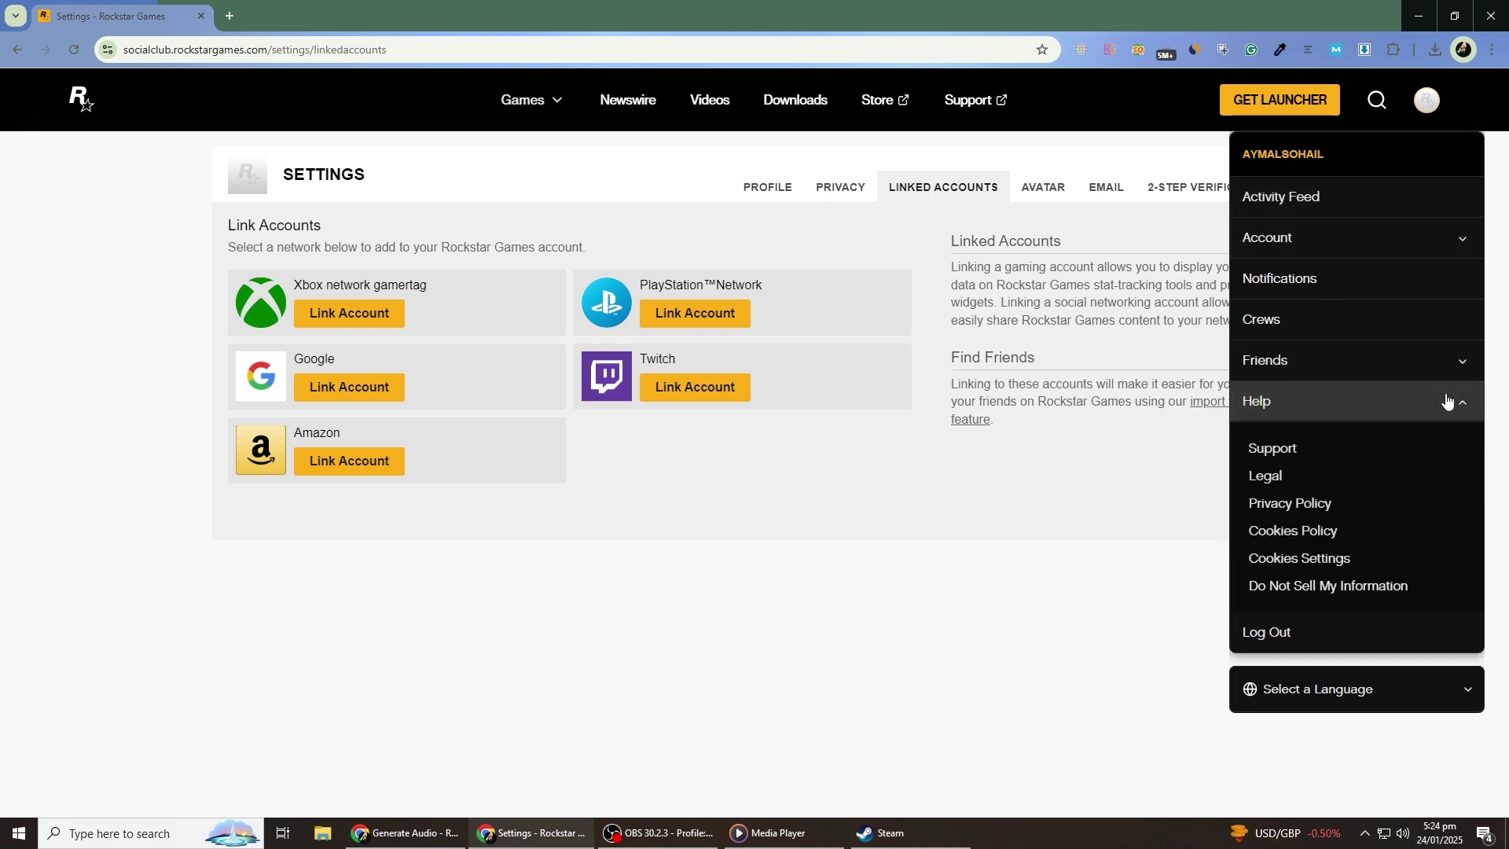
{"action": "left_click", "coordinate": [1297, 448]}
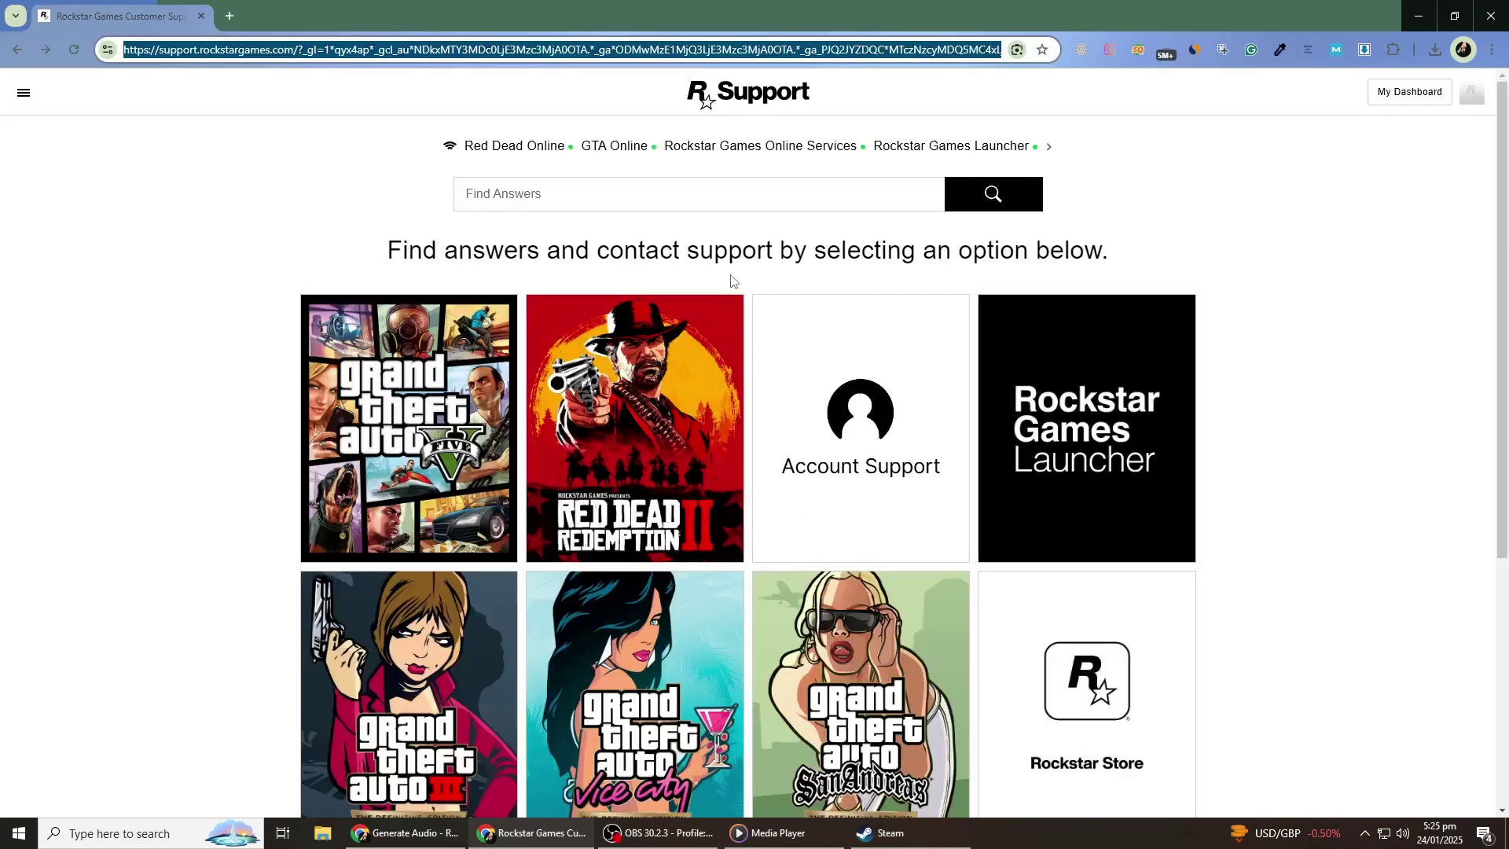
Step: Open Account Support > Rockstar Games Account > Account Linking and look over the ticket form
{"action": "left_click", "coordinate": [833, 447]}
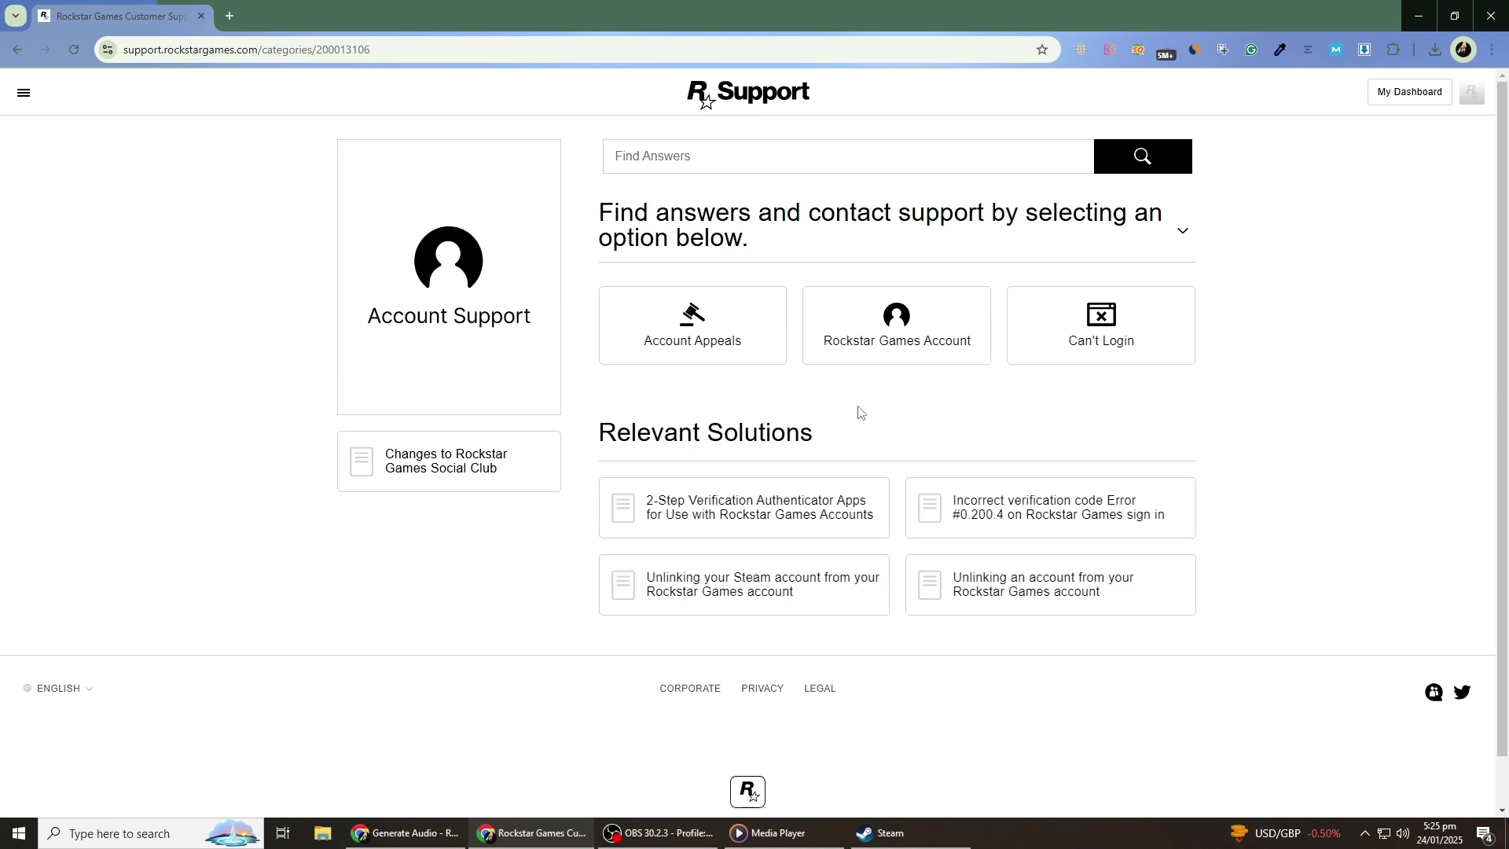
{"action": "left_click", "coordinate": [905, 344]}
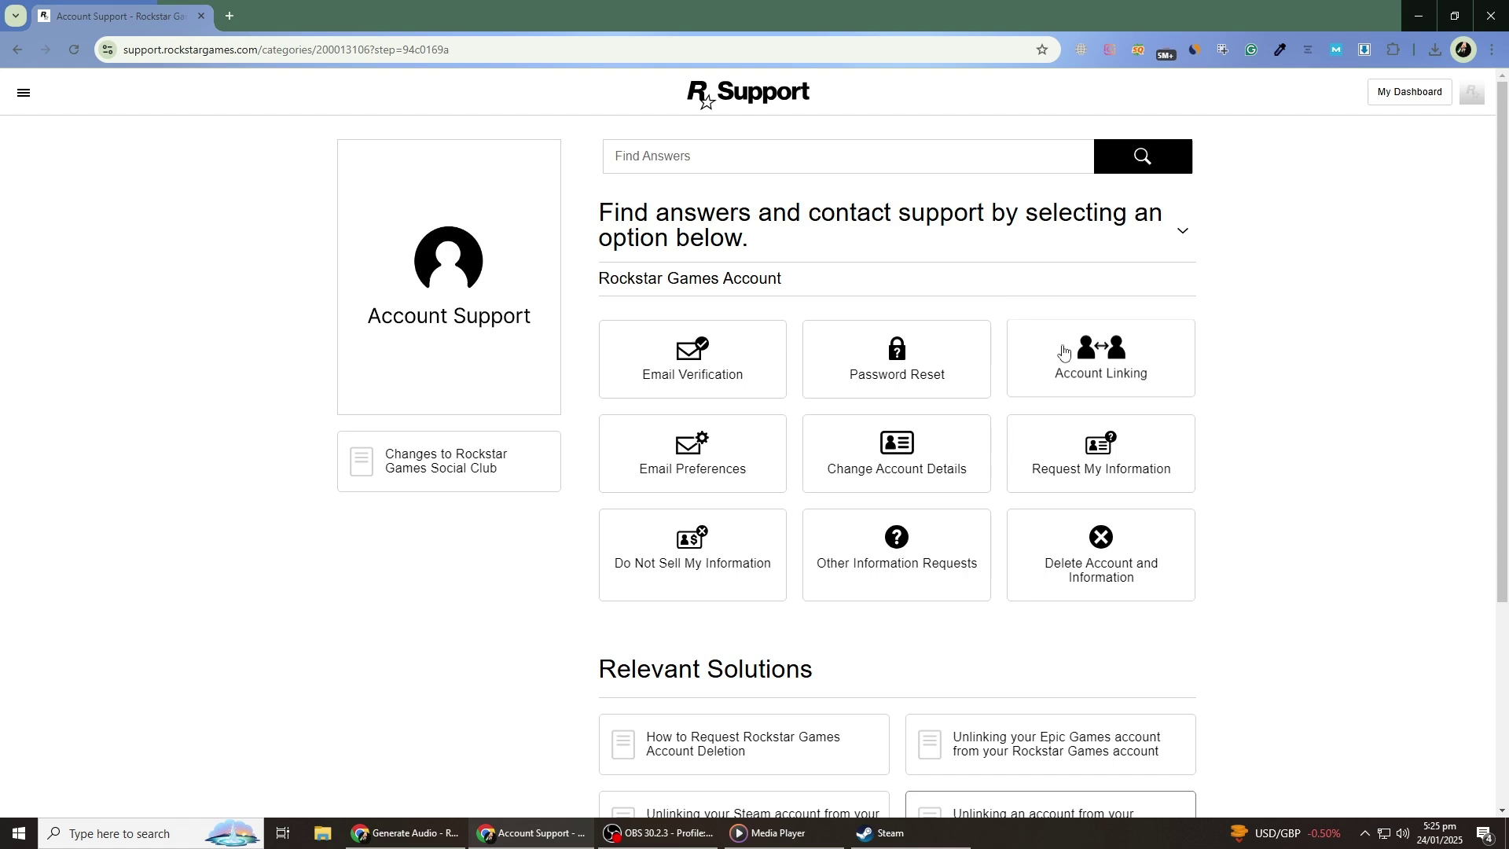
{"action": "left_click", "coordinate": [1108, 362]}
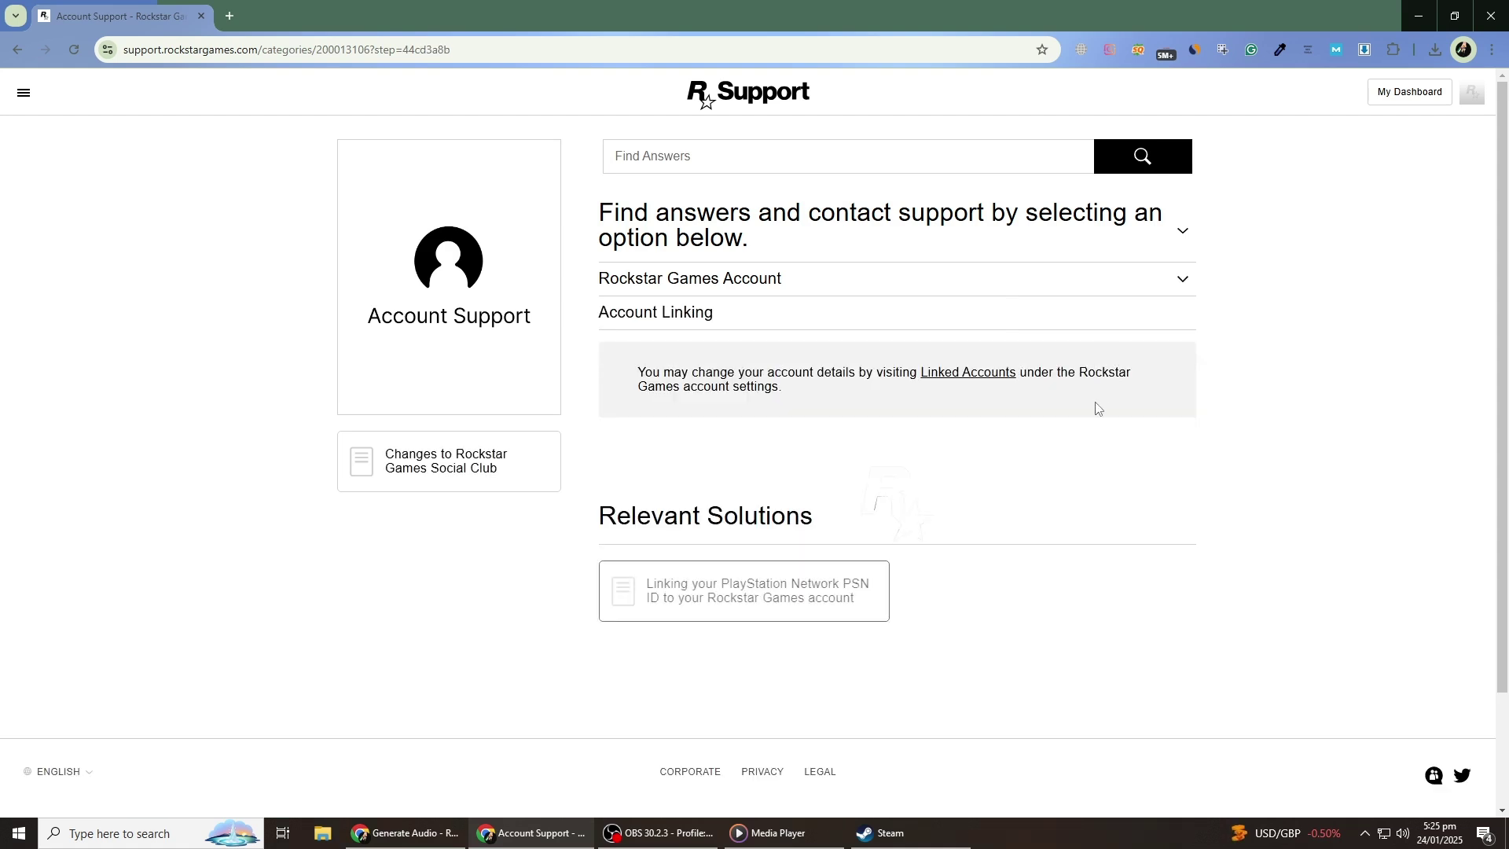
{"action": "scroll", "coordinate": [919, 424], "scroll_direction": "down", "scroll_amount": 3}
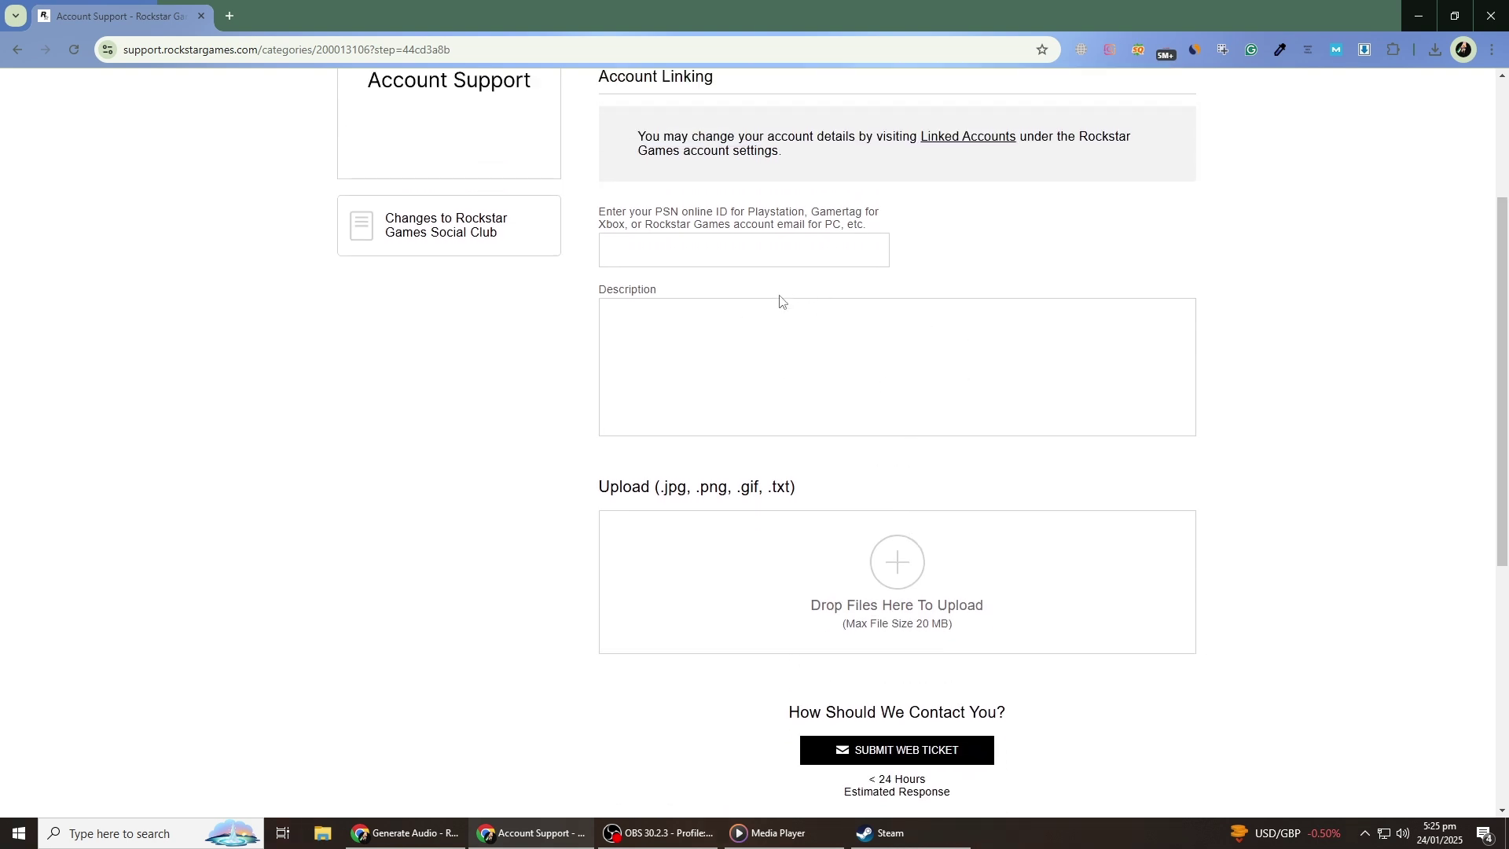
{"action": "scroll", "coordinate": [786, 303], "scroll_direction": "up", "scroll_amount": 1}
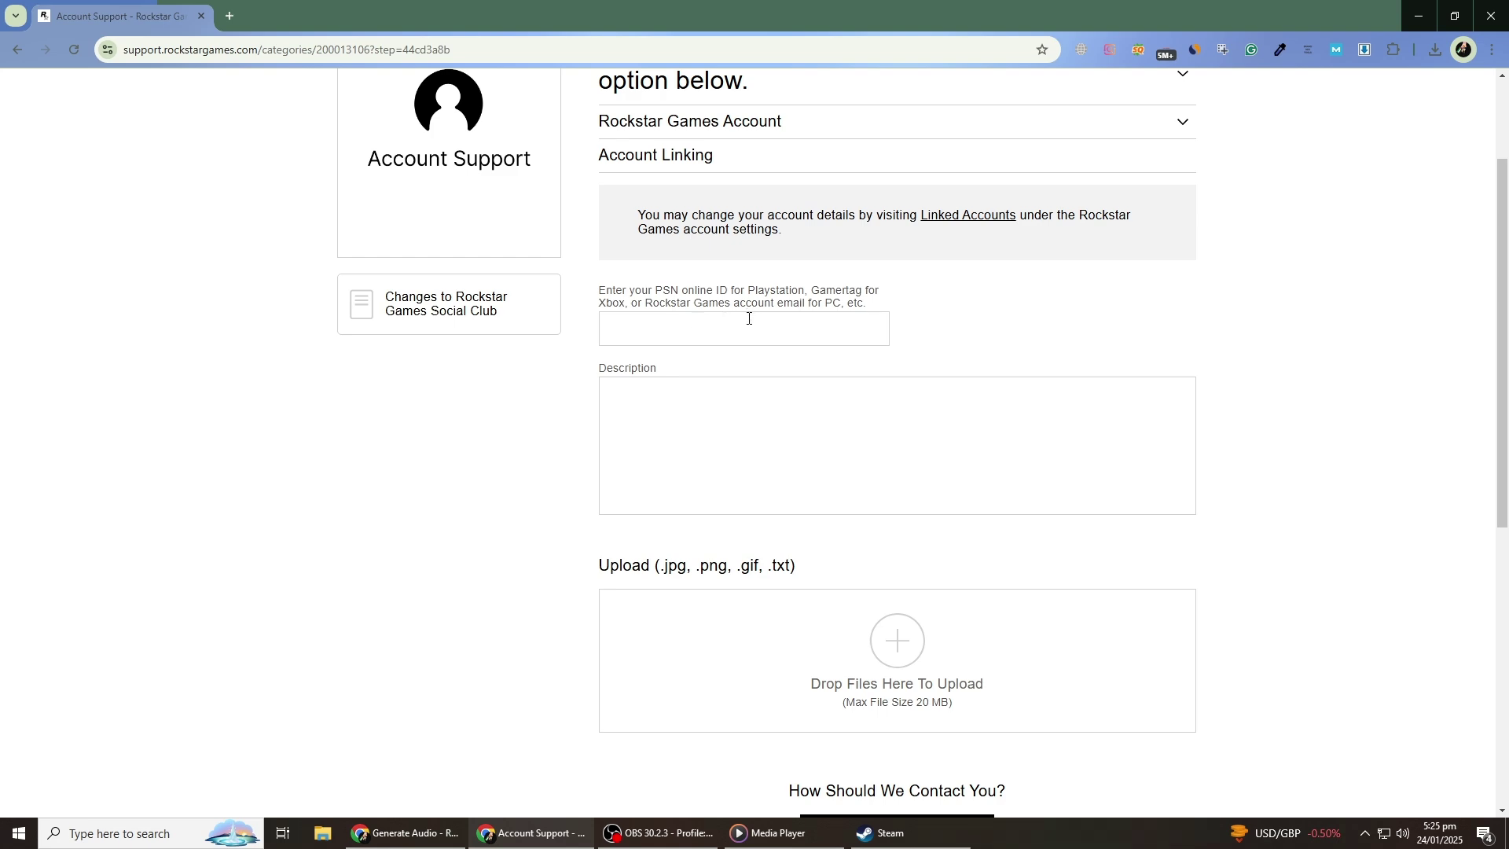
{"action": "left_click", "coordinate": [912, 838]}
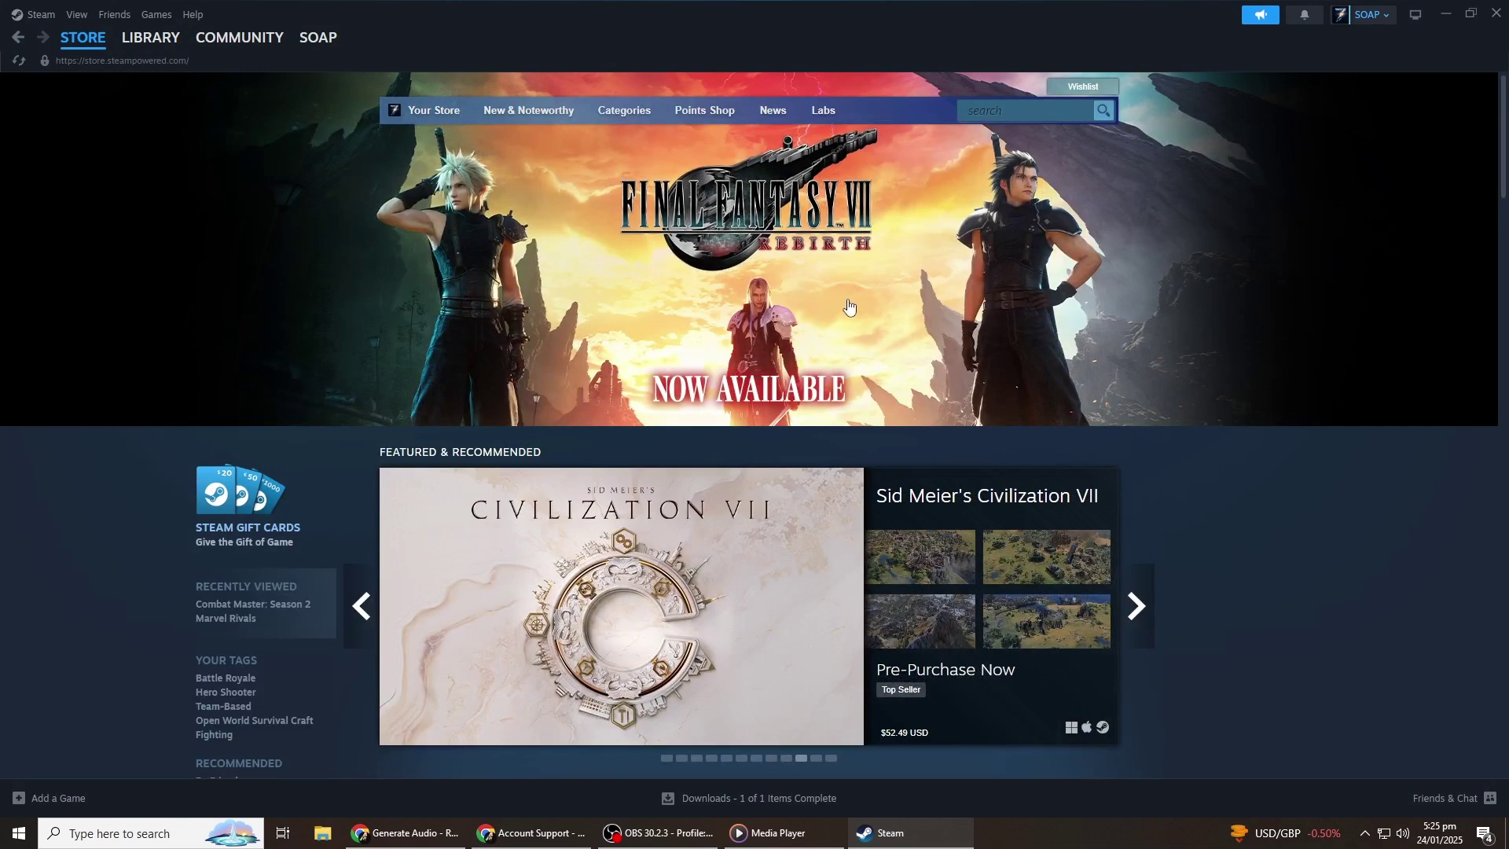
{"action": "left_click", "coordinate": [1365, 16]}
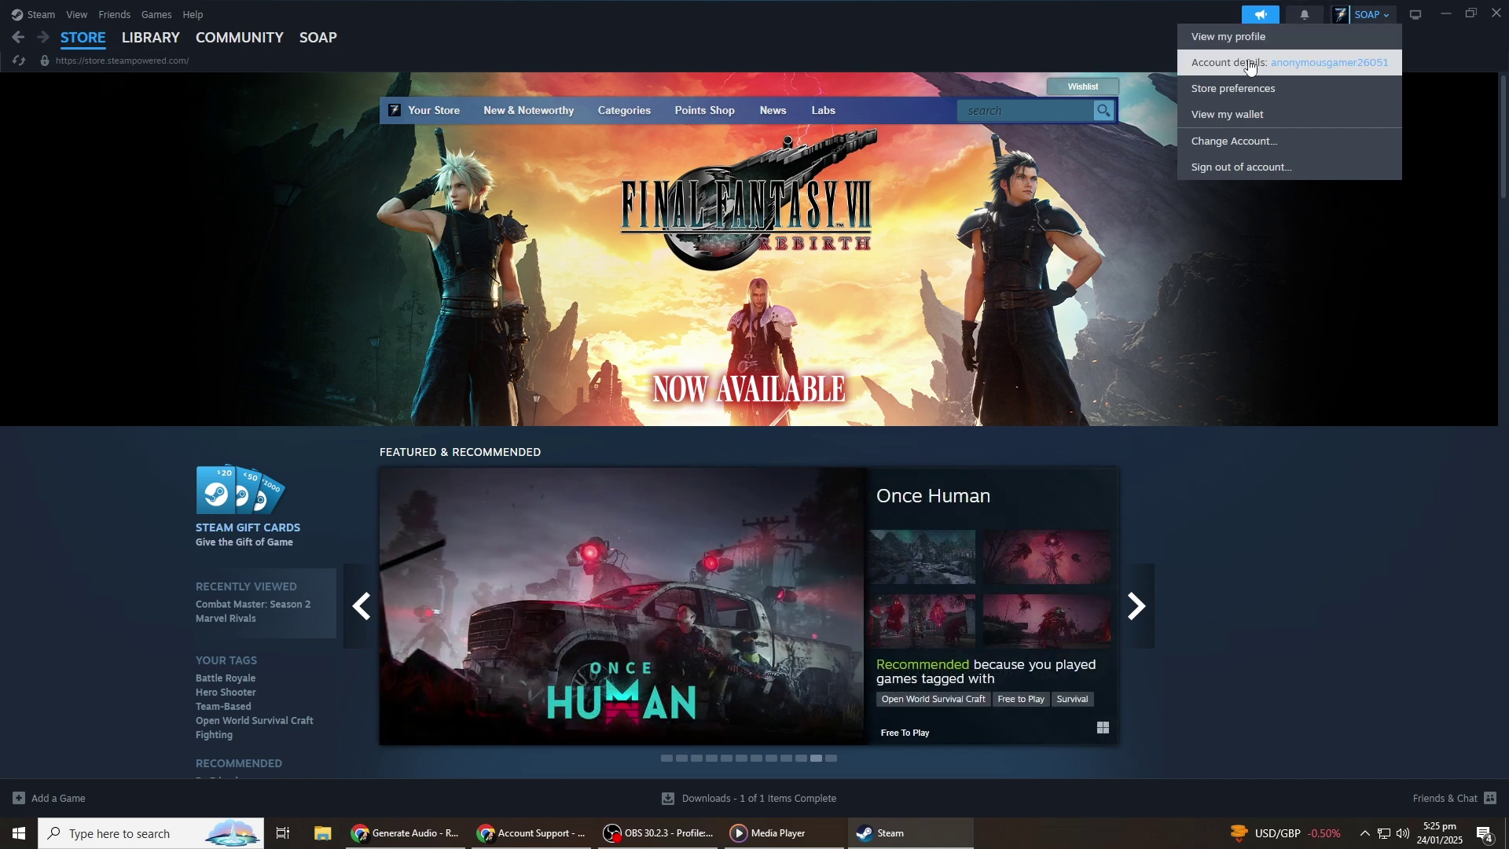
{"action": "left_click", "coordinate": [1250, 63]}
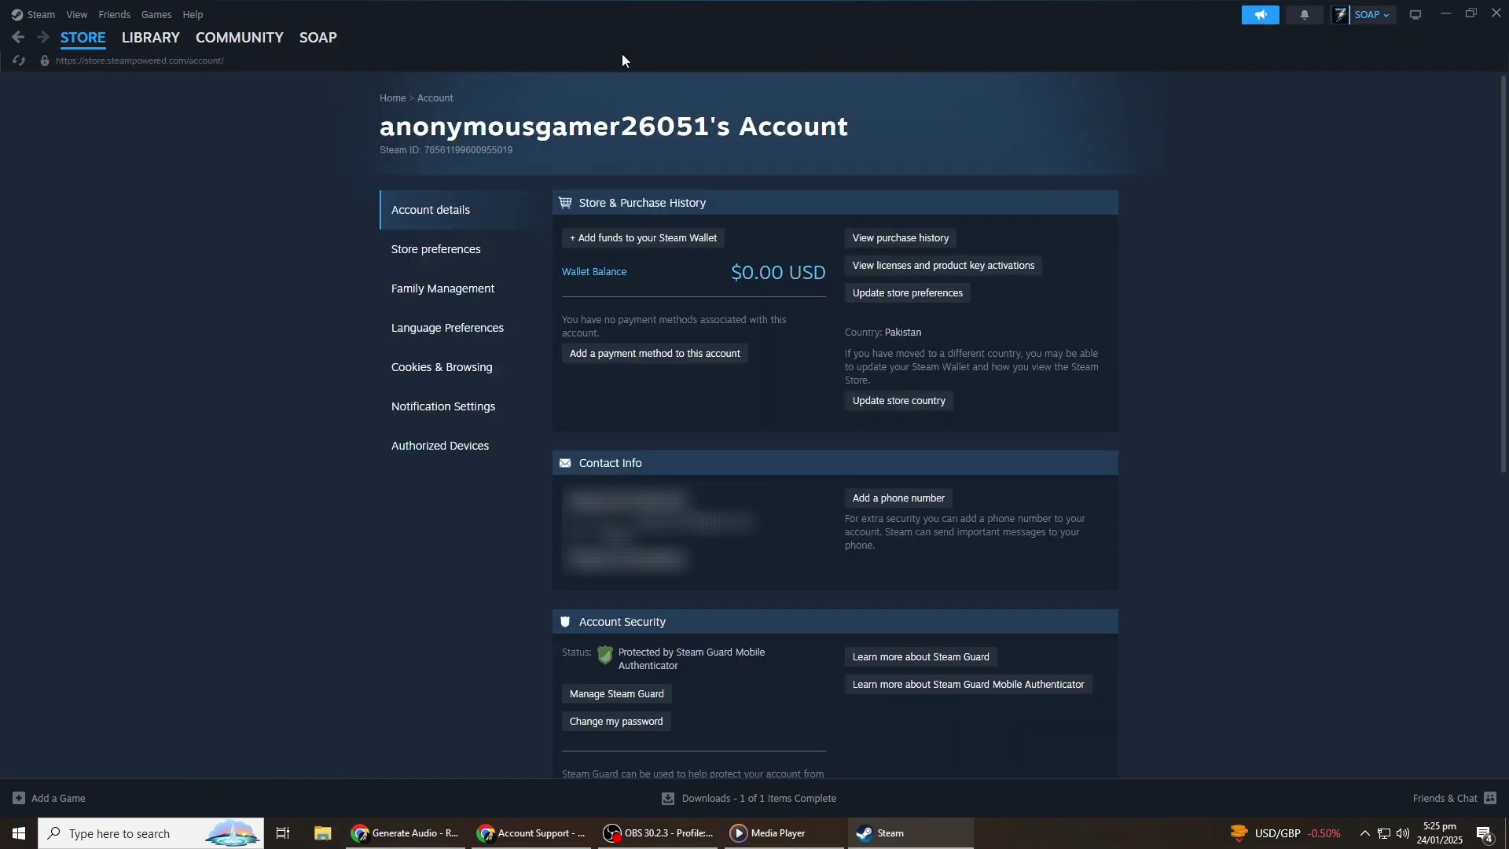
{"action": "mouse_move", "coordinate": [515, 150]}
{"action": "left_mouse_down"}
{"action": "mouse_move", "coordinate": [472, 150]}
{"action": "mouse_move", "coordinate": [507, 130]}
{"action": "mouse_move", "coordinate": [493, 150]}
{"action": "mouse_move", "coordinate": [425, 150]}
{"action": "left_mouse_up"}
{"action": "key", "text": "ctrl+c"}
Step: Paste the copied Steam ID into the form's ID field
{"action": "left_click", "coordinate": [1453, 18]}
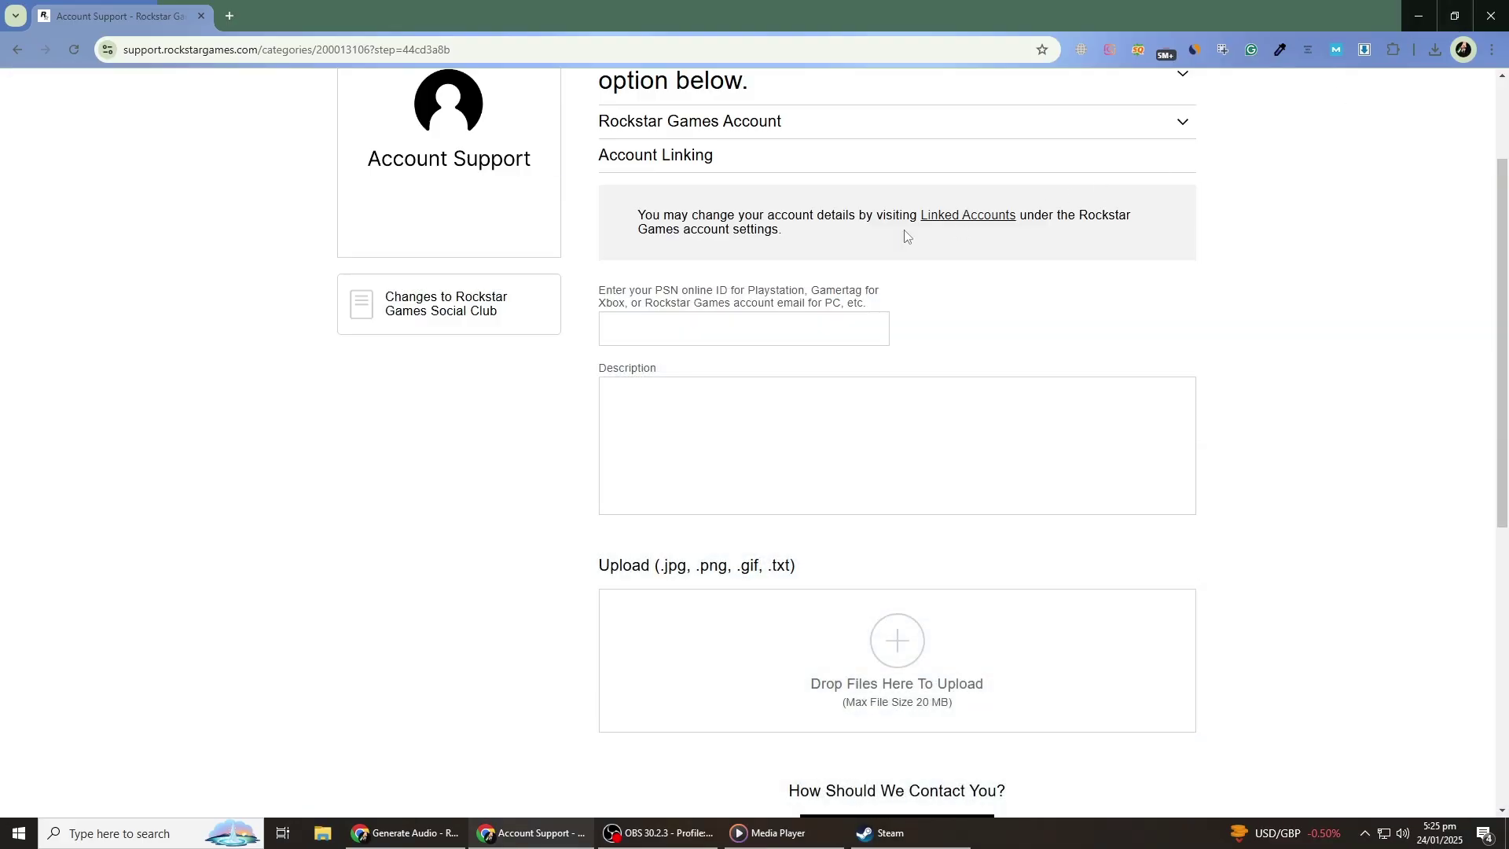
{"action": "left_click", "coordinate": [711, 320]}
{"action": "key", "text": "ctrl+v"}
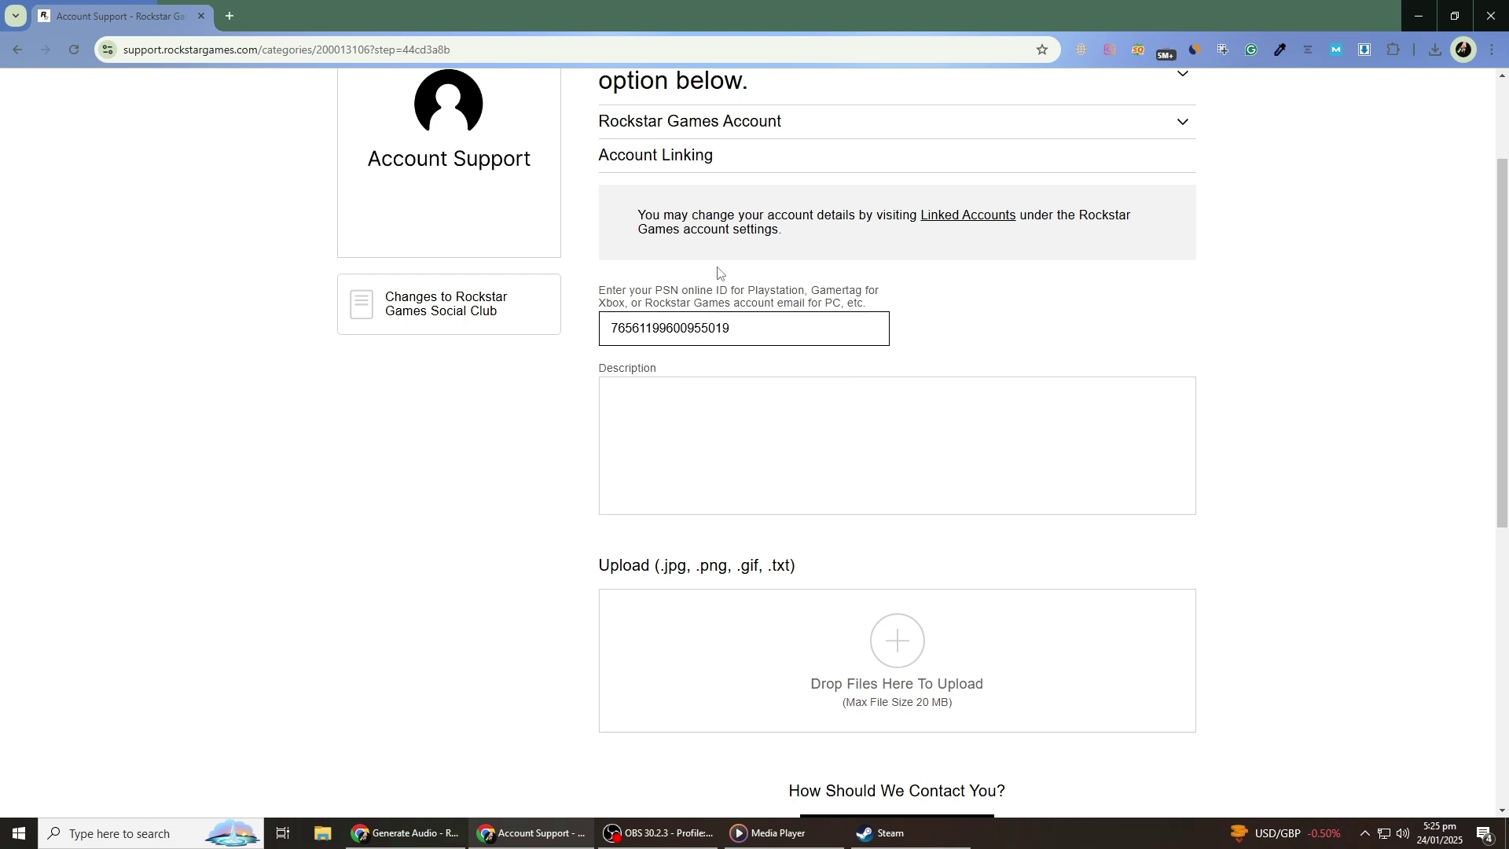
Step: Type the request to unlink the Steam account into the Description box
{"action": "left_click", "coordinate": [716, 407]}
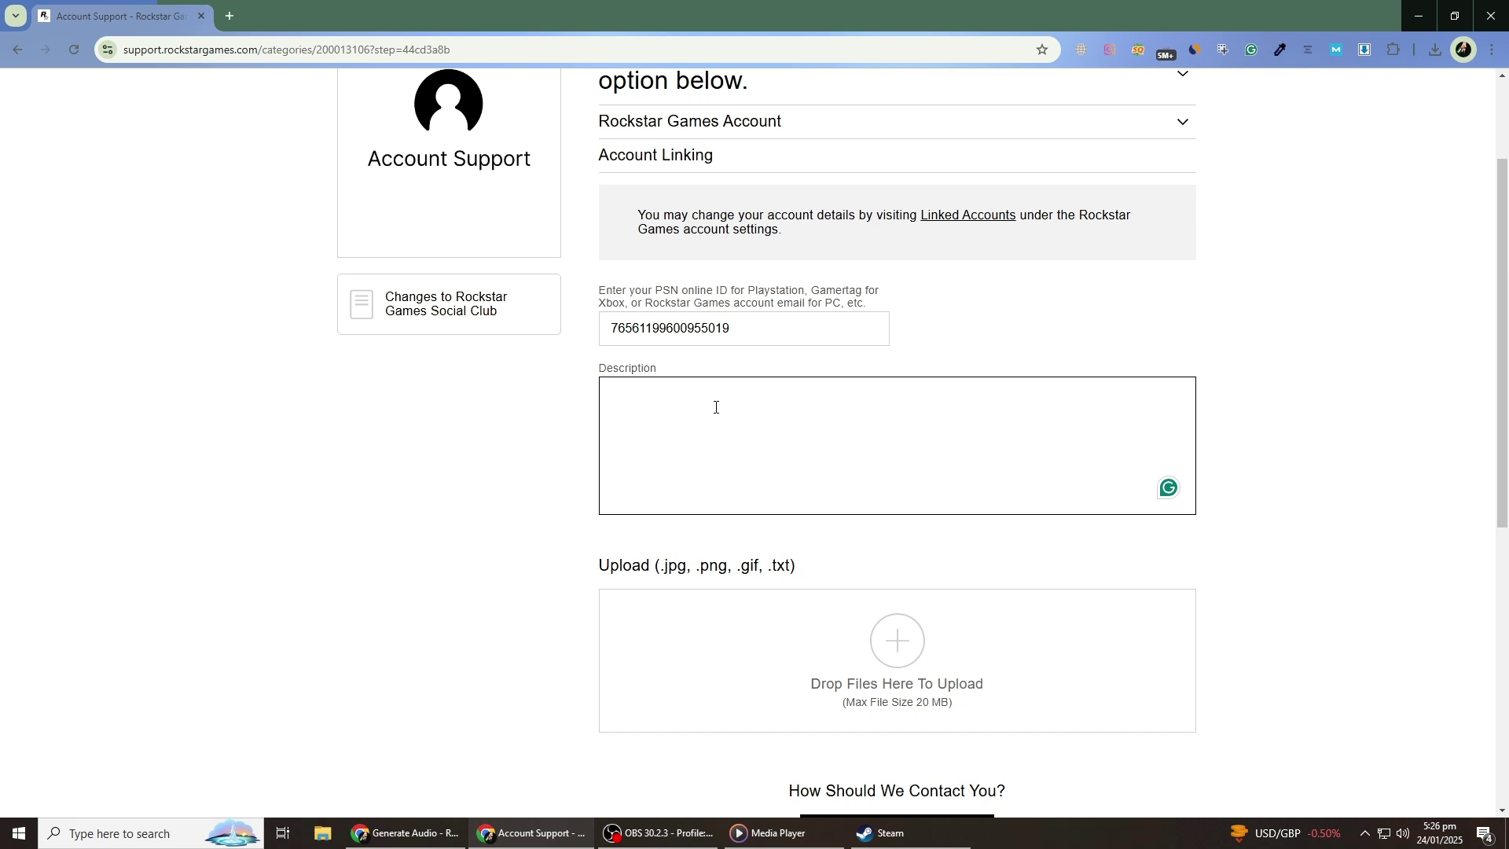
{"action": "type", "text": "i want to "}
{"action": "type", "text": "unlink my s"}
{"action": "type", "text": "tea"}
{"action": "key", "text": "BackSpace"}
{"action": "key", "text": "BackSpace"}
{"action": "key", "text": "BackSpace"}
{"action": "type", "text": "team accoiu"}
Step: Correct 'account' in the Description and review the form down to Submit Web Ticket
{"action": "left_click", "coordinate": [786, 395]}
{"action": "key", "text": "BackSpace"}
{"action": "scroll", "coordinate": [847, 544], "scroll_direction": "down", "scroll_amount": 2}
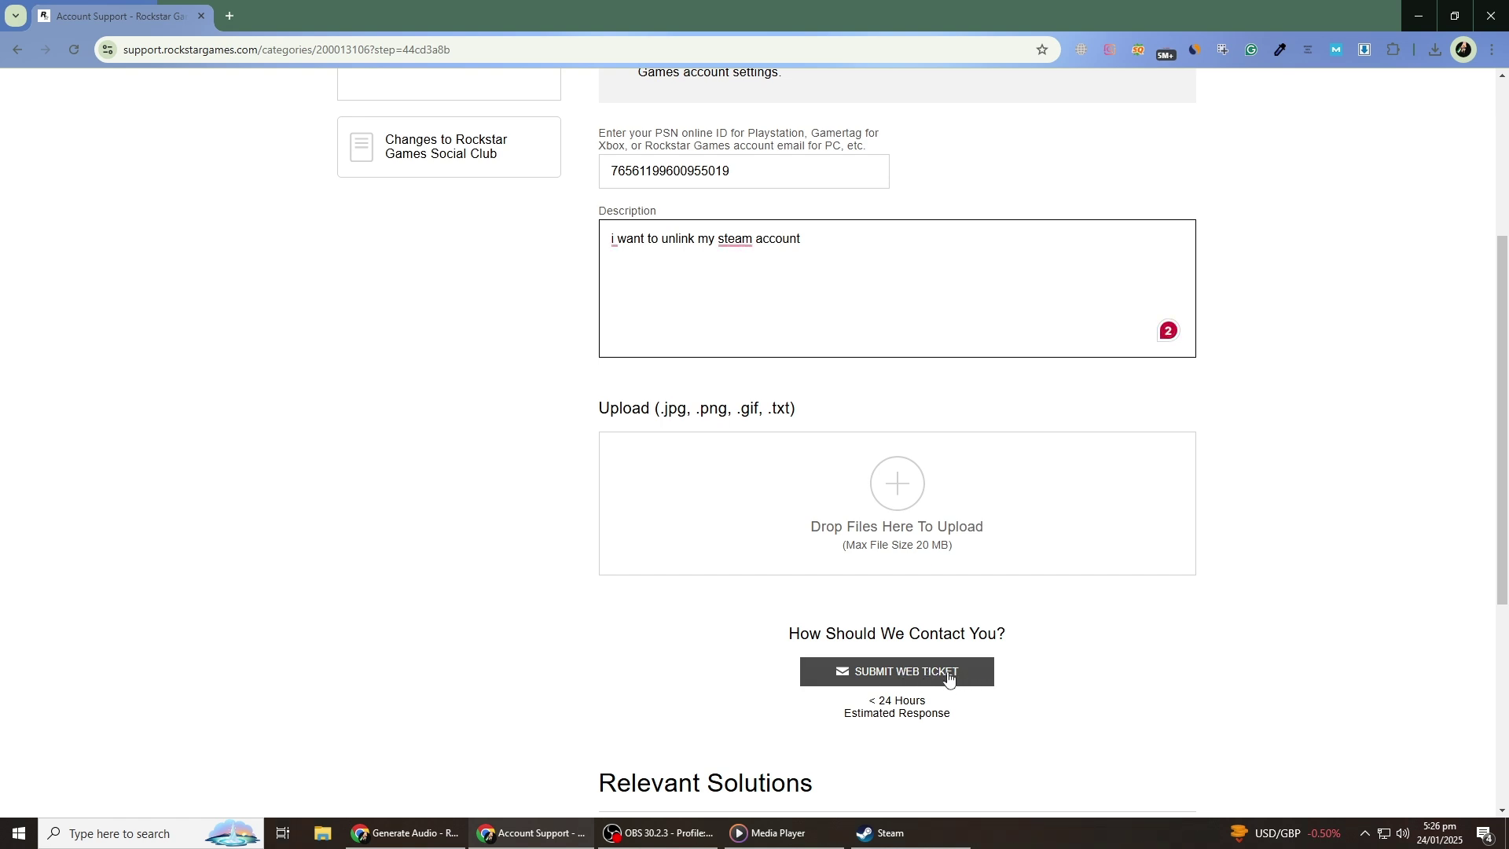
{"action": "scroll", "coordinate": [935, 676], "scroll_direction": "down", "scroll_amount": 1}
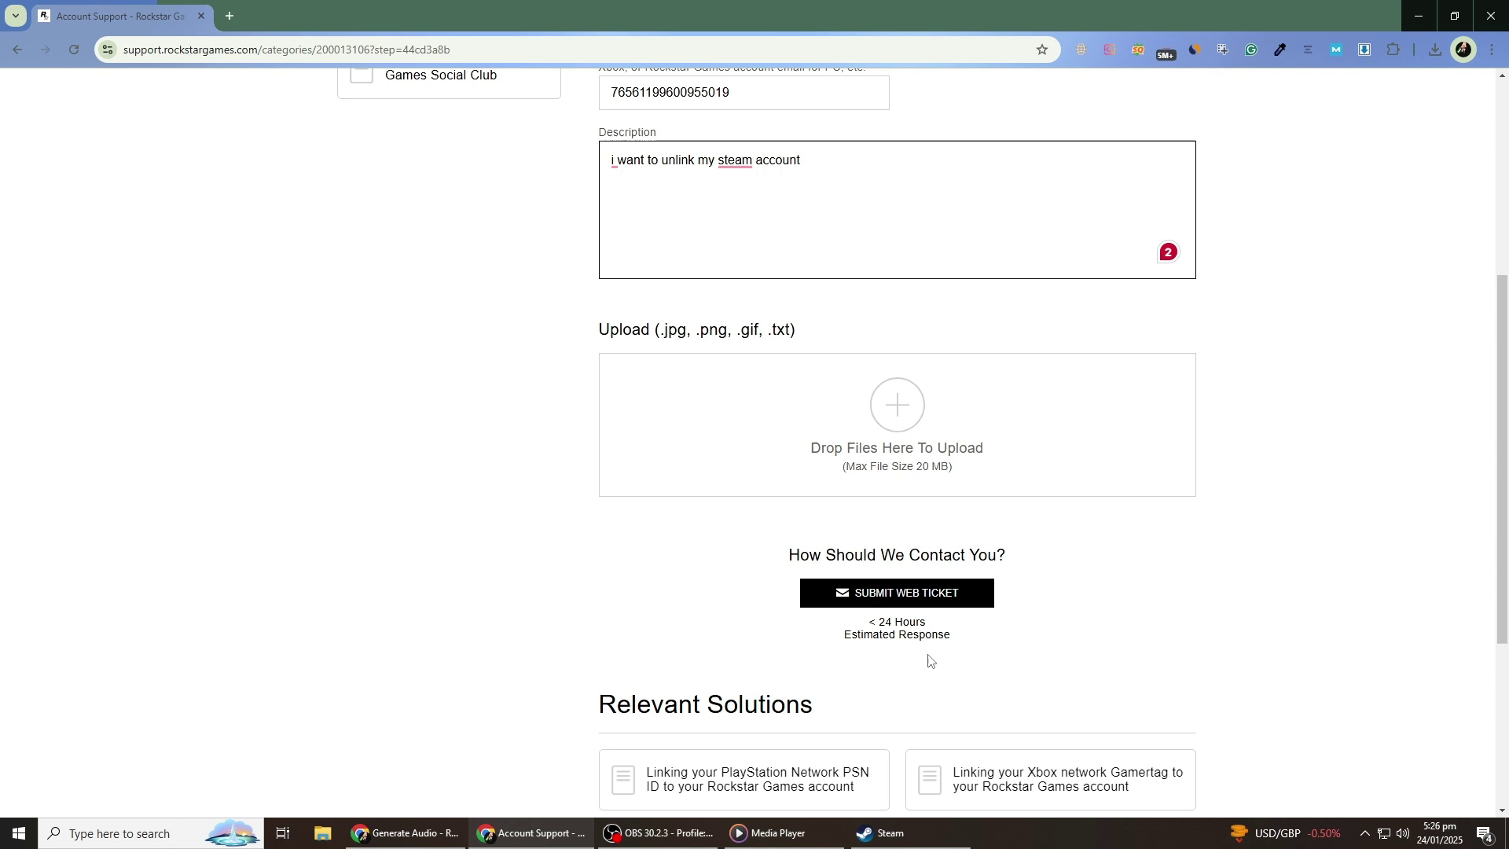
{"action": "mouse_move", "coordinate": [952, 638]}
{"action": "left_mouse_down"}
{"action": "mouse_move", "coordinate": [874, 637]}
{"action": "mouse_move", "coordinate": [874, 621]}
{"action": "left_mouse_up"}
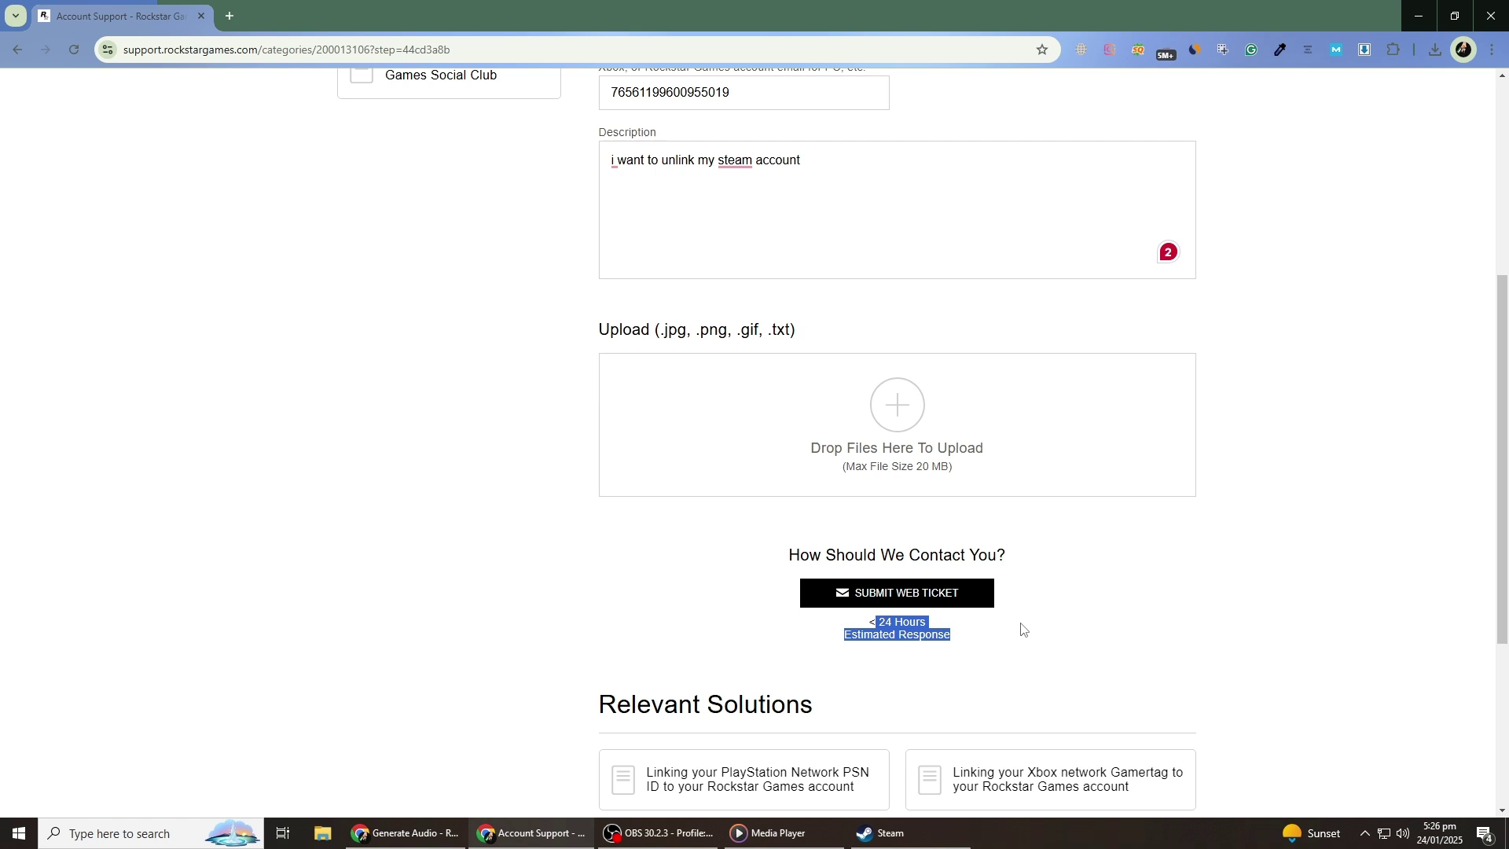
{"action": "left_click", "coordinate": [1104, 609]}
{"action": "scroll", "coordinate": [1103, 612], "scroll_direction": "up", "scroll_amount": 5}
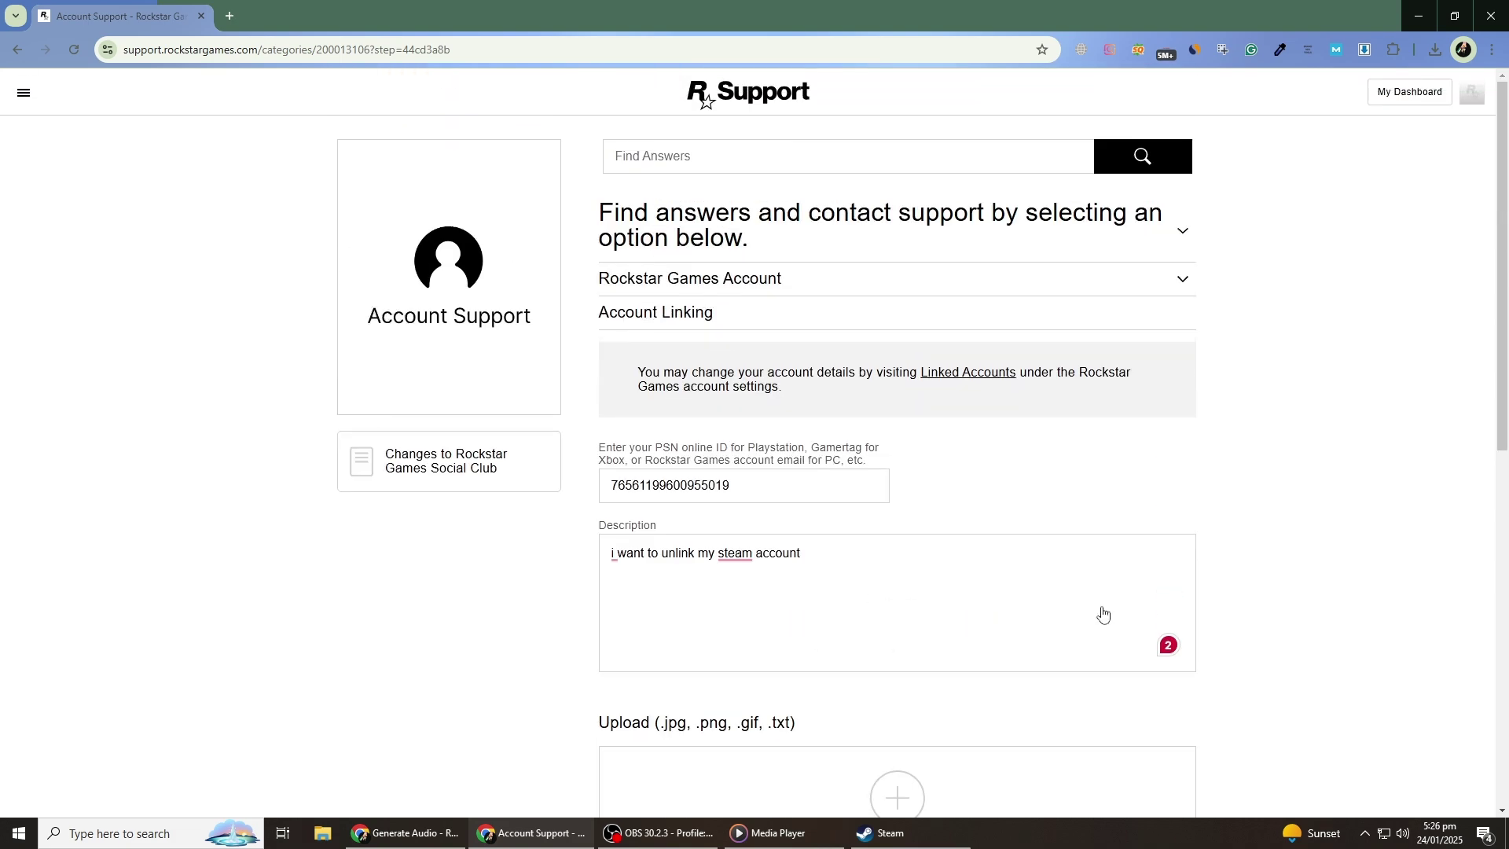